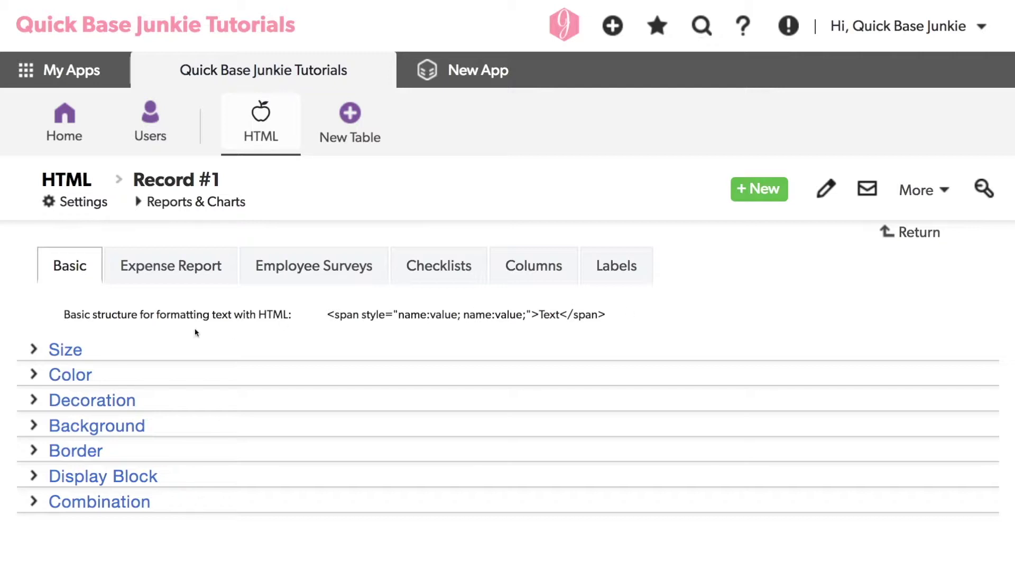
# Step: Expand the Size section to show the font-size examples
pyautogui.click(34, 350)
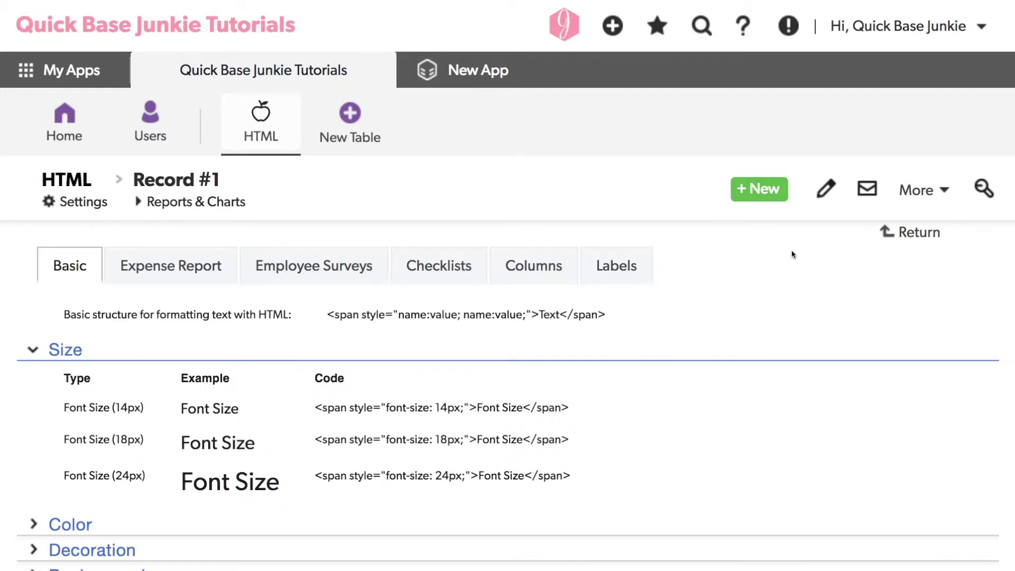
# Step: Open the HTML Style form in the form editor with the customize-form wrench
pyautogui.click(984, 189)
# Step: Inspect the 14px Font Size span code in form elements 9 and 10
pyautogui.click(253, 523)
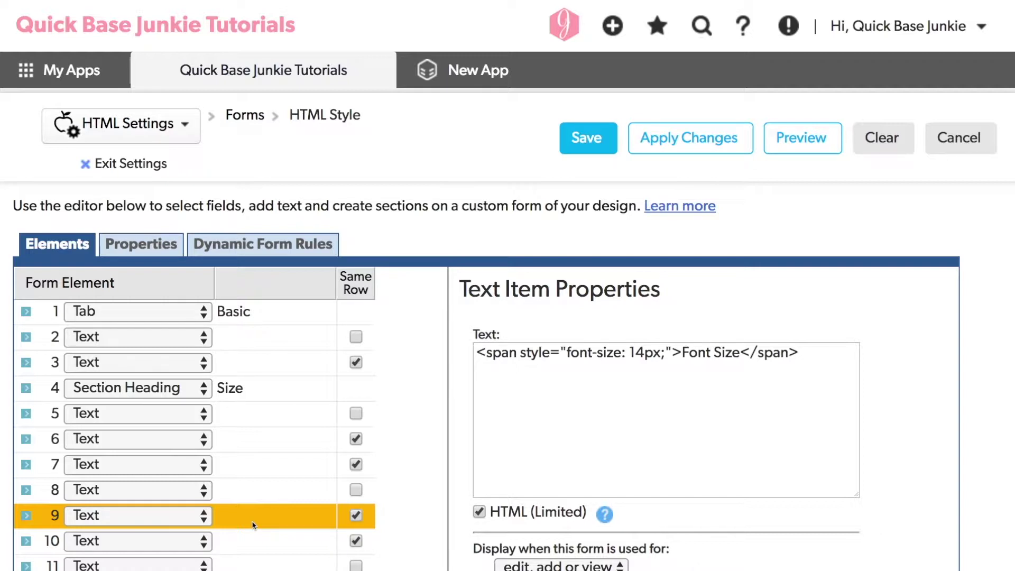
pyautogui.click(257, 542)
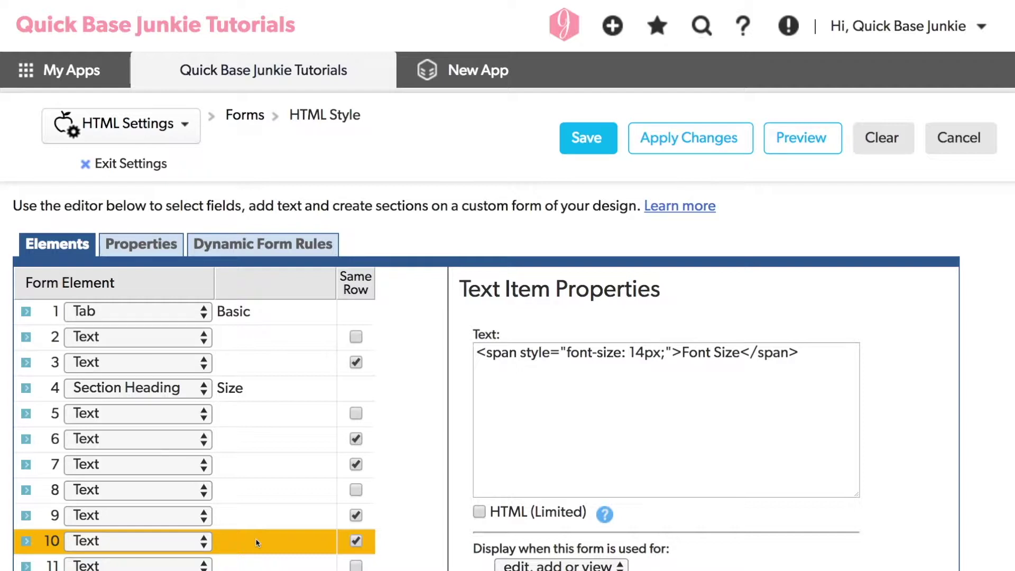
# Step: Save the form, return to HTML Record #1, and review the Color examples
pyautogui.click(579, 144)
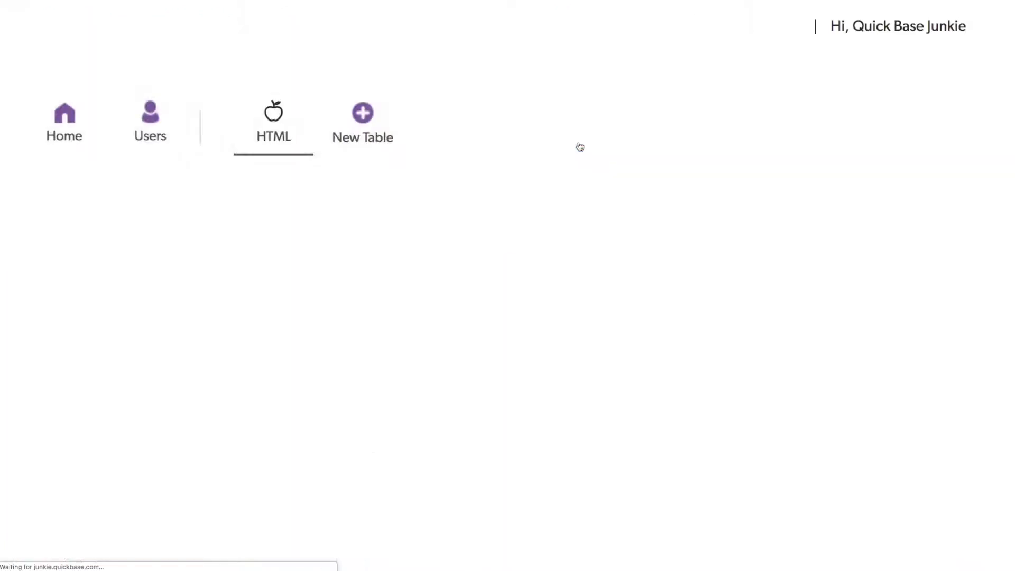
pyautogui.click(33, 376)
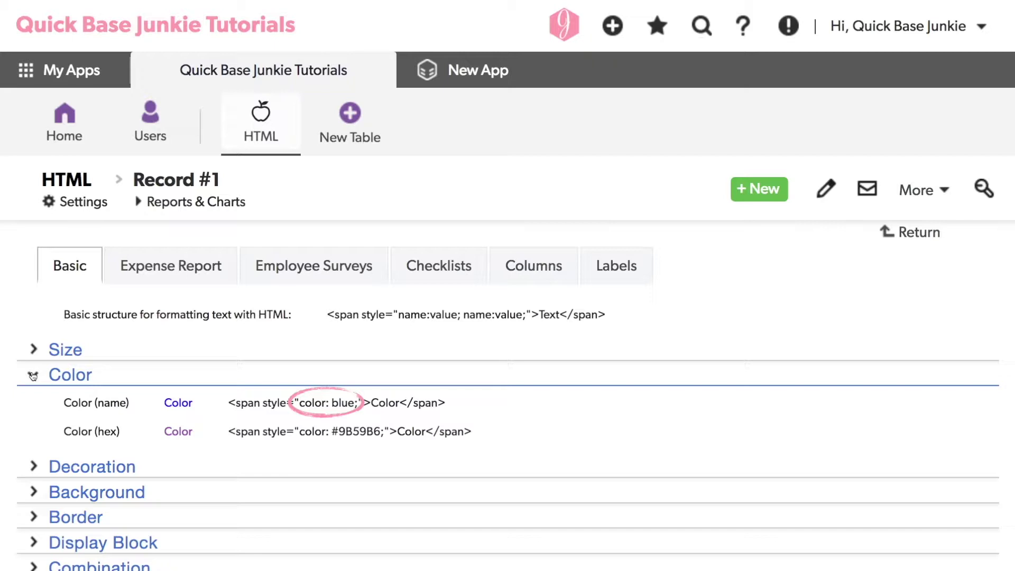
pyautogui.click(33, 376)
# Step: Review the Decoration examples, then expand the Background section
pyautogui.click(33, 403)
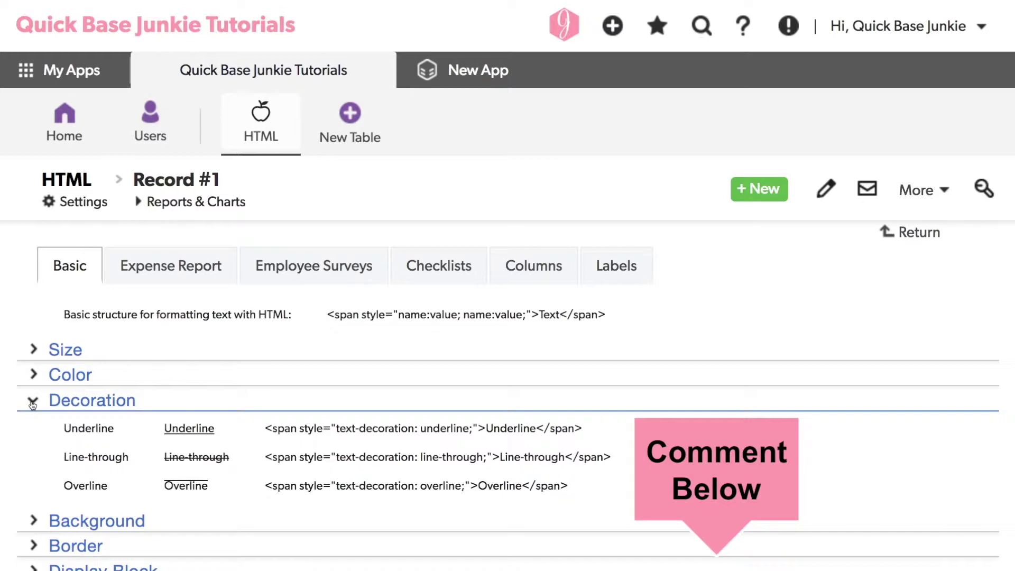
pyautogui.click(33, 403)
pyautogui.click(34, 427)
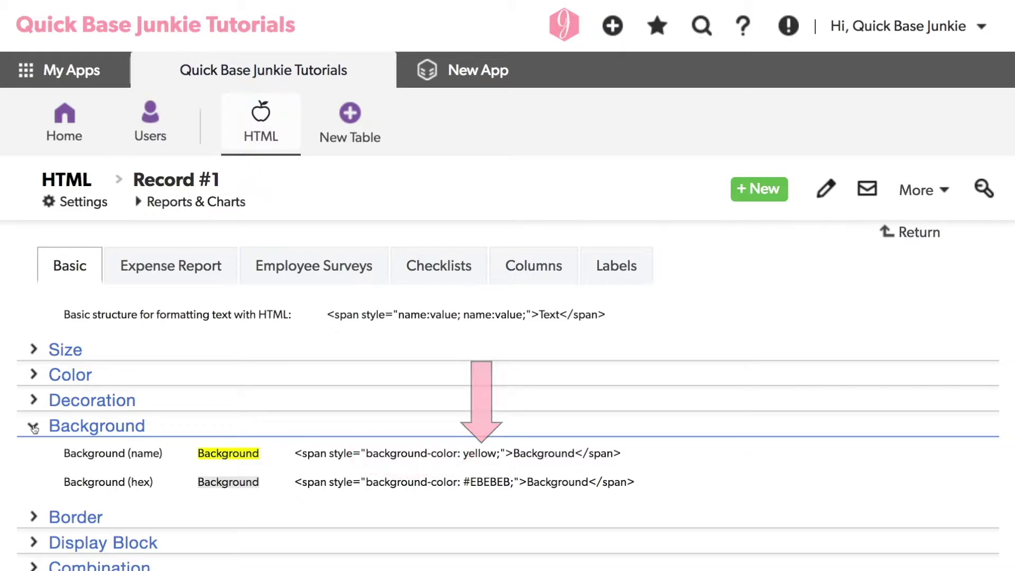
# Step: Collapse Background and scroll through the solid, dashed and dotted Border examples
pyautogui.click(33, 428)
pyautogui.click(34, 451)
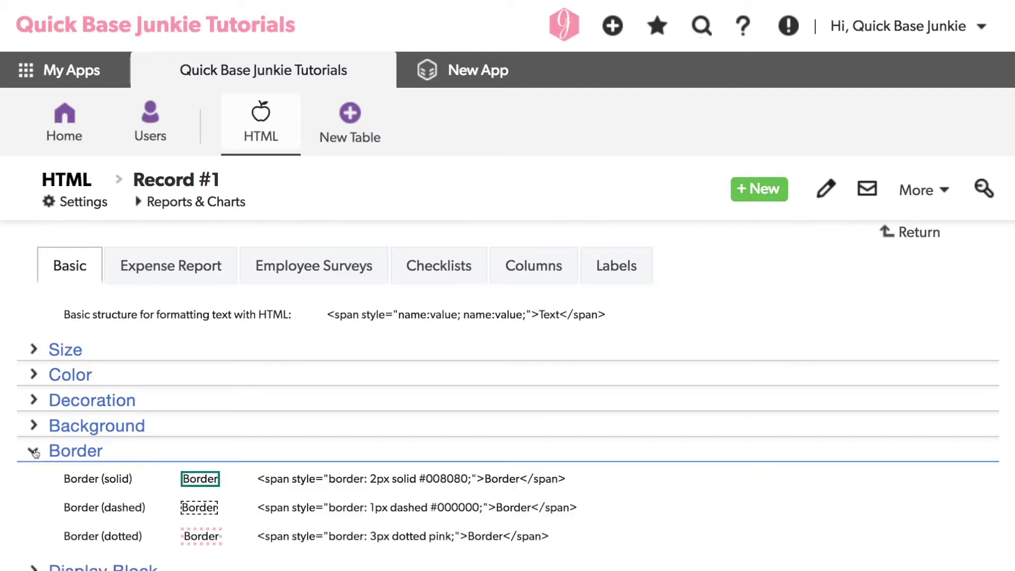
pyautogui.scroll(-2, 35, 450)
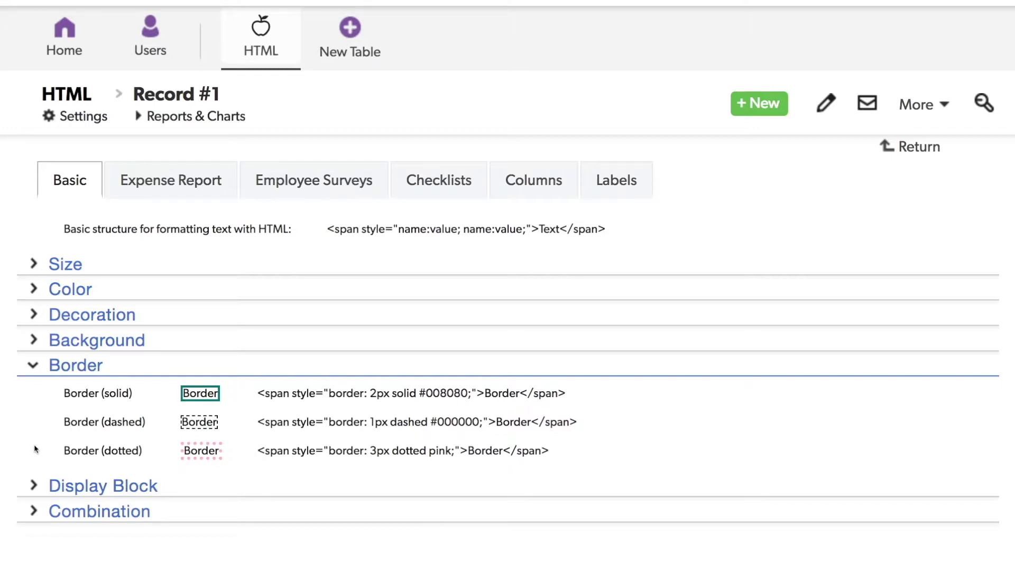
pyautogui.click(33, 365)
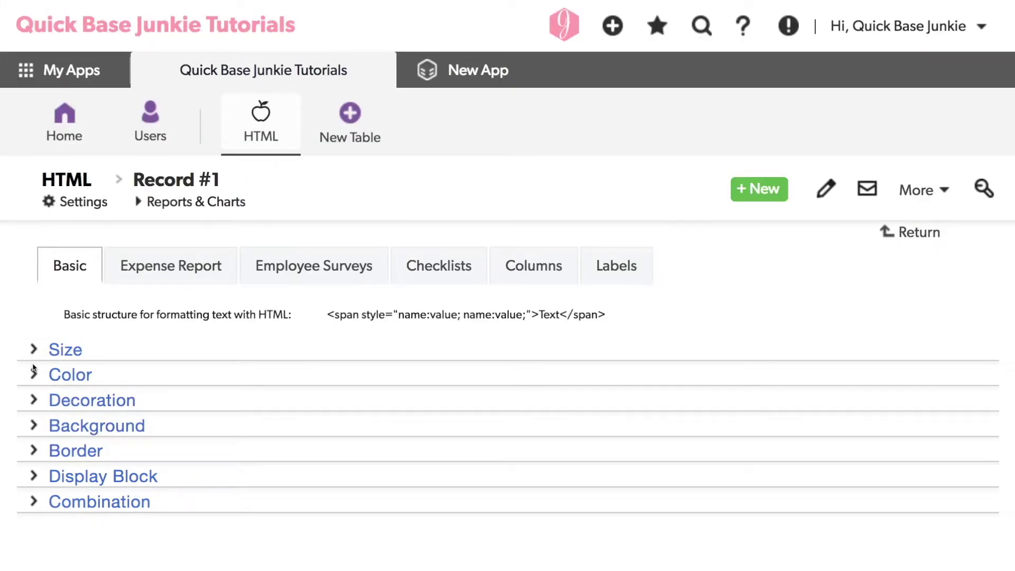
# Step: Scroll through the display: block background and dashed-red border examples, then collapse Display Block
pyautogui.click(36, 477)
pyautogui.scroll(-4, 60, 423)
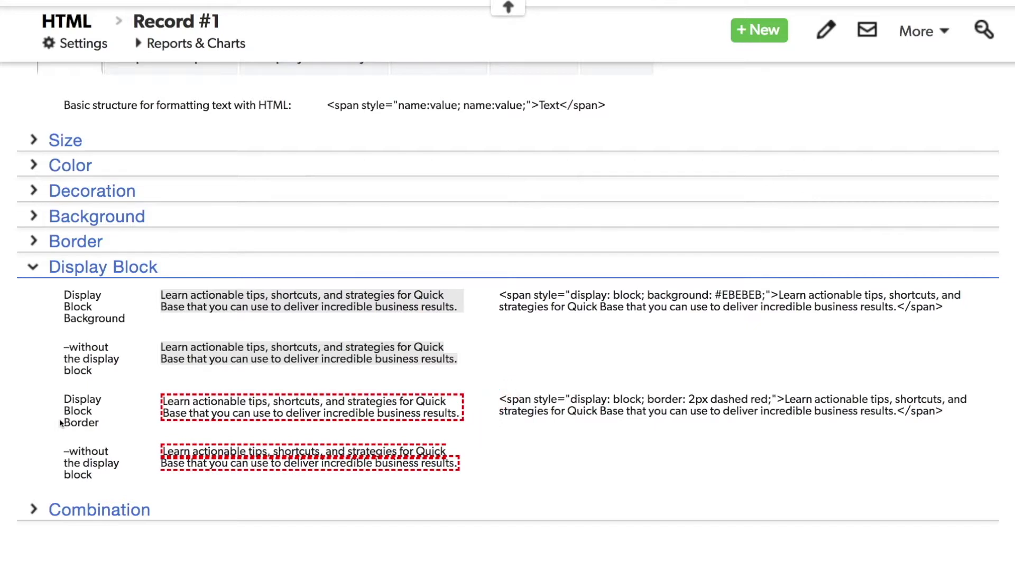
pyautogui.click(33, 267)
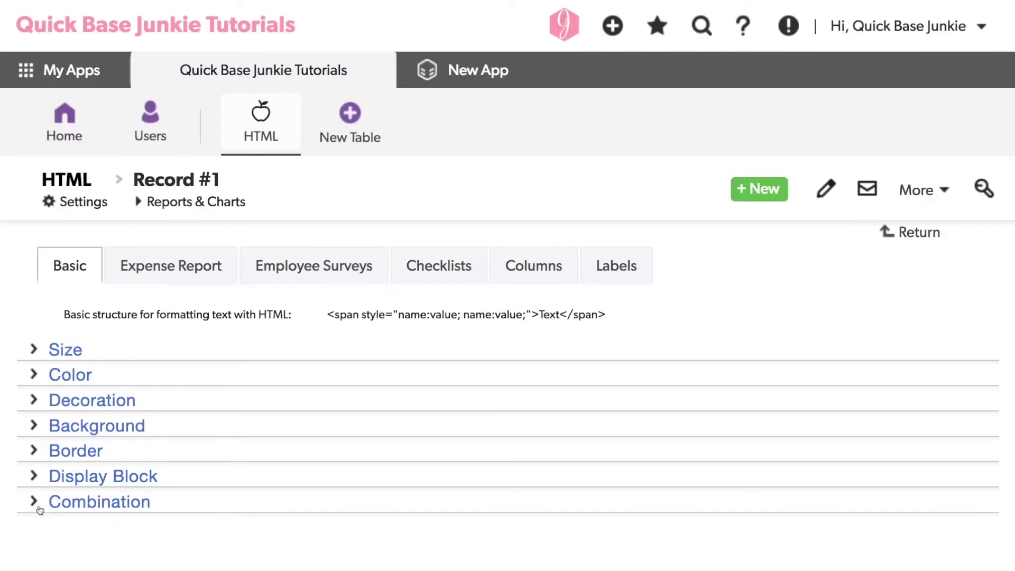
# Step: Scroll through the pink HTML/CSS Cheat Sheet box and code, then switch to Expense Report
pyautogui.click(34, 501)
pyautogui.scroll(-2, 35, 502)
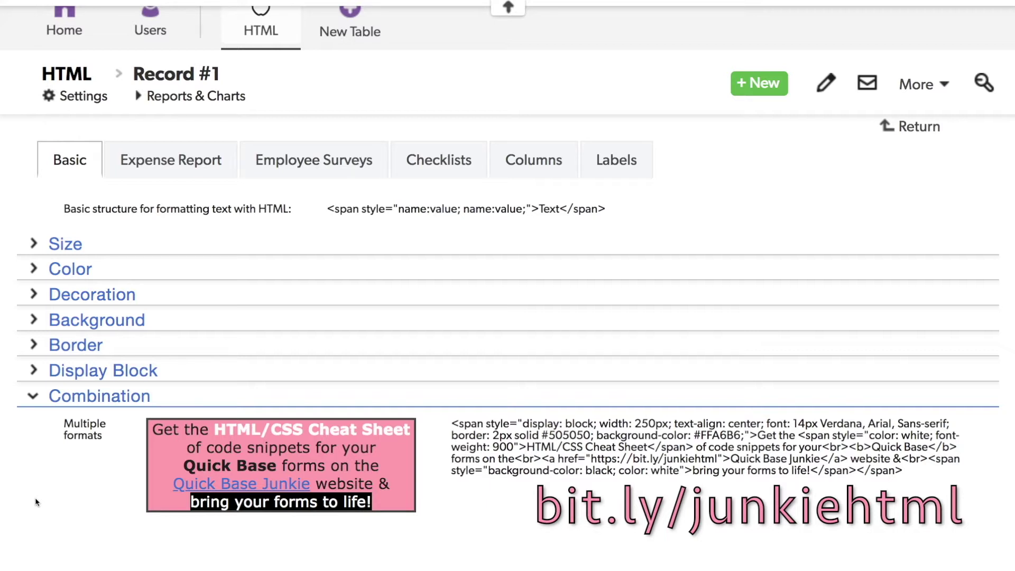
pyautogui.click(167, 163)
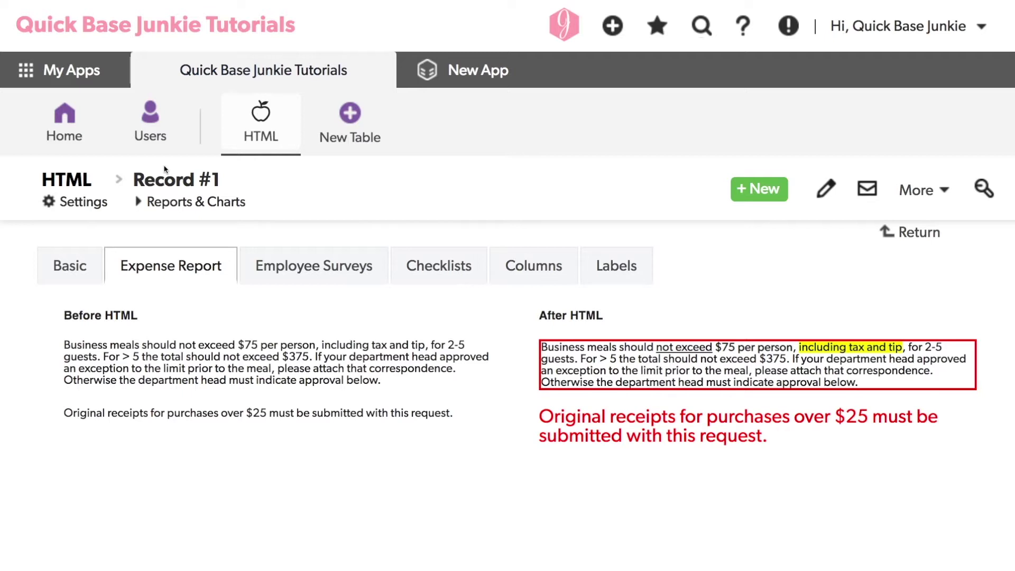
# Step: Switch to the Employee Surveys example with cyan highlight and grey background
pyautogui.click(293, 257)
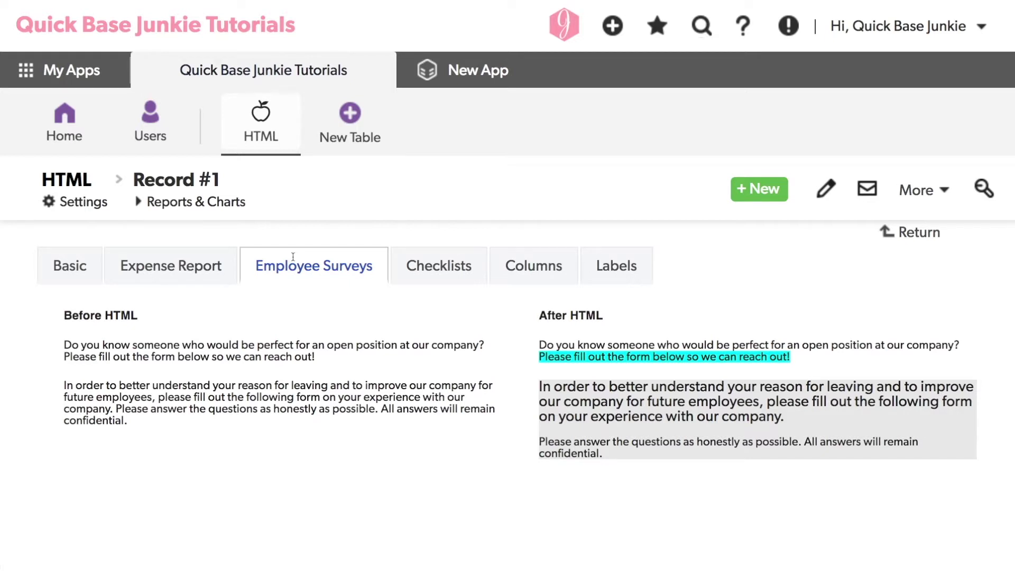
# Step: View the Checklists example, then the Columns example with Evaluation and Score columns
pyautogui.click(456, 277)
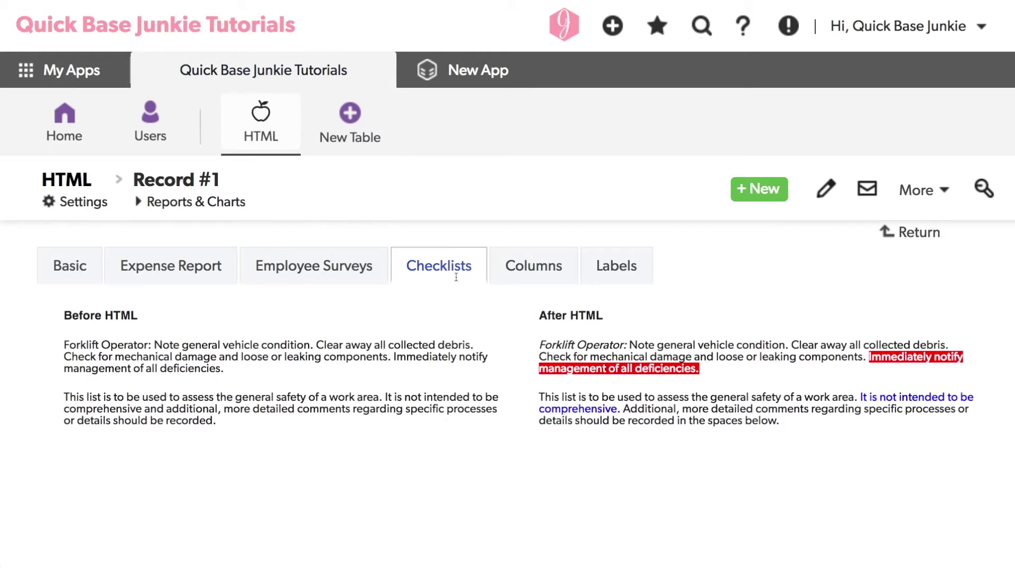
pyautogui.click(514, 269)
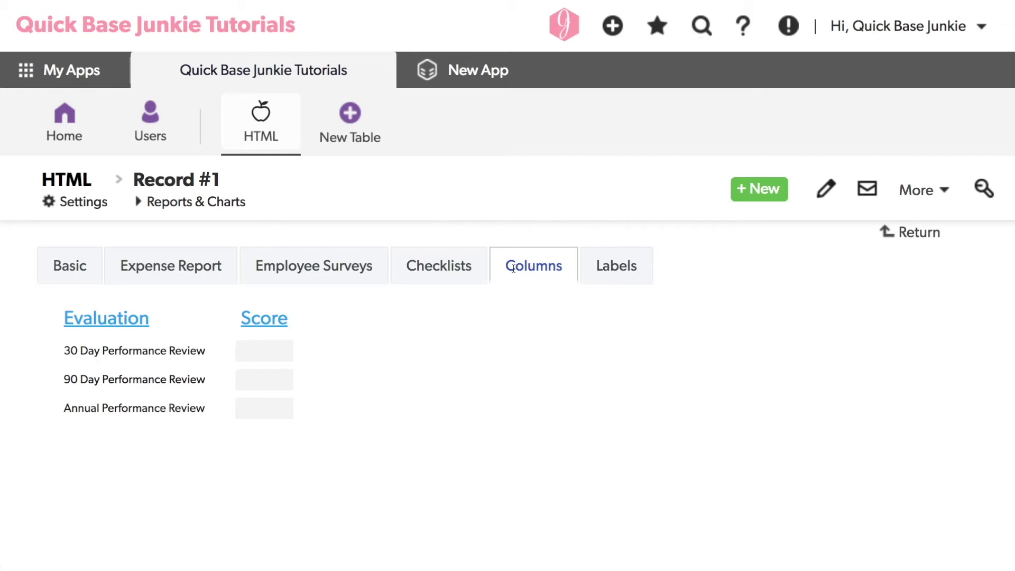
# Step: Switch to the Labels example comparing plain and styled First Name and Last Name labels
pyautogui.click(616, 272)
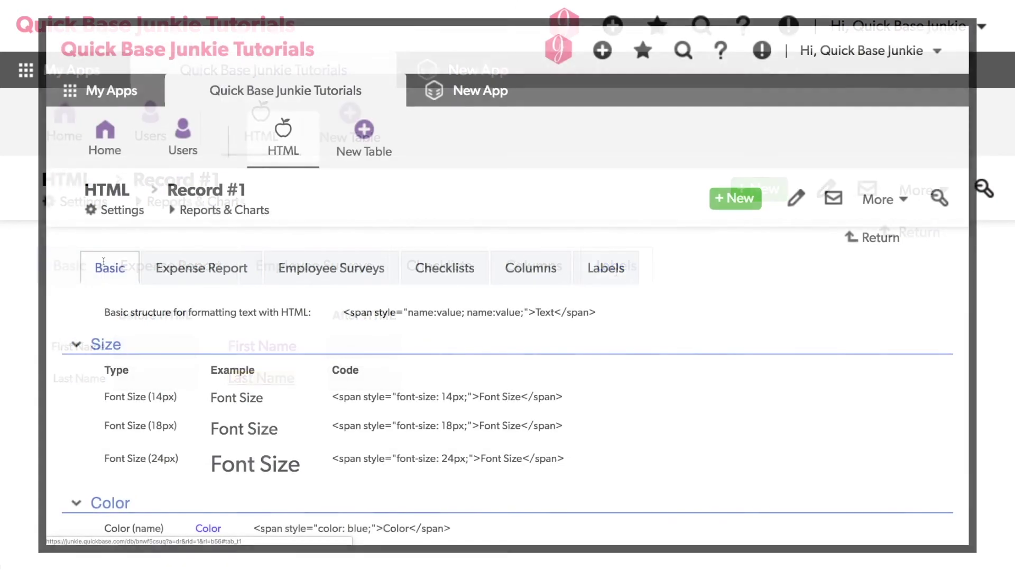
pyautogui.scroll(-3, 104, 261)
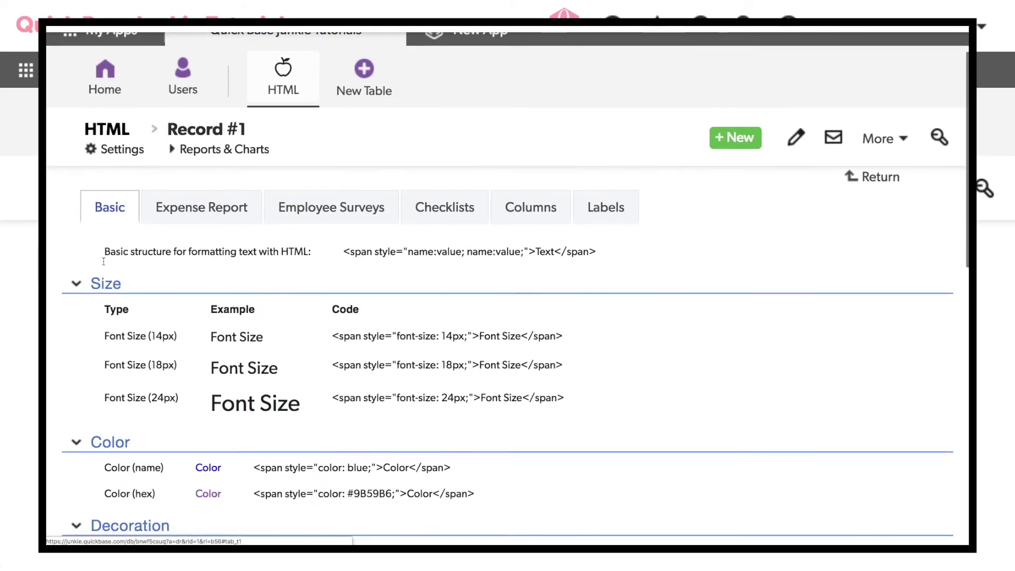
pyautogui.scroll(-5, 105, 264)
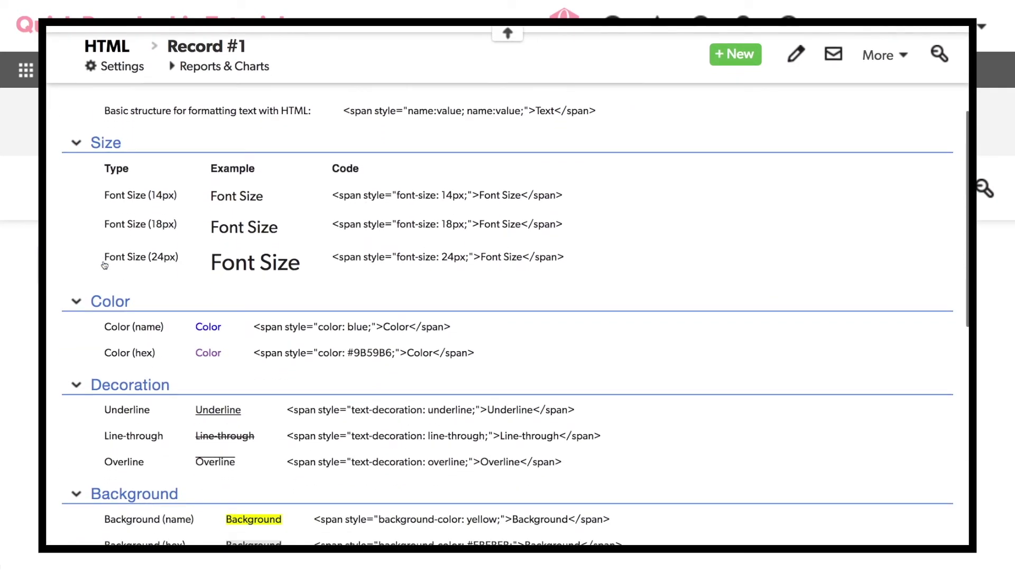
pyautogui.scroll(-4, 104, 264)
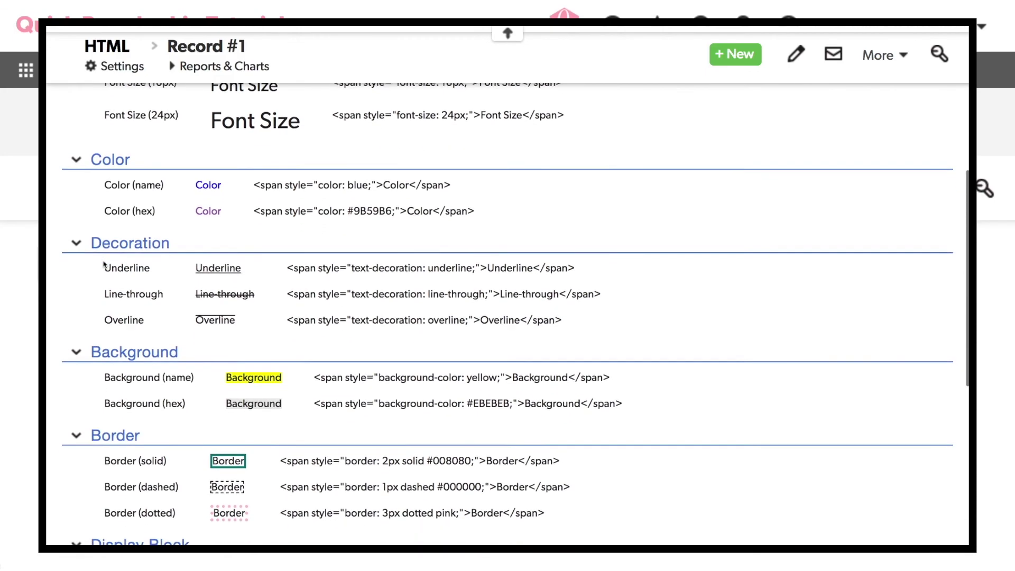
pyautogui.scroll(-3, 104, 265)
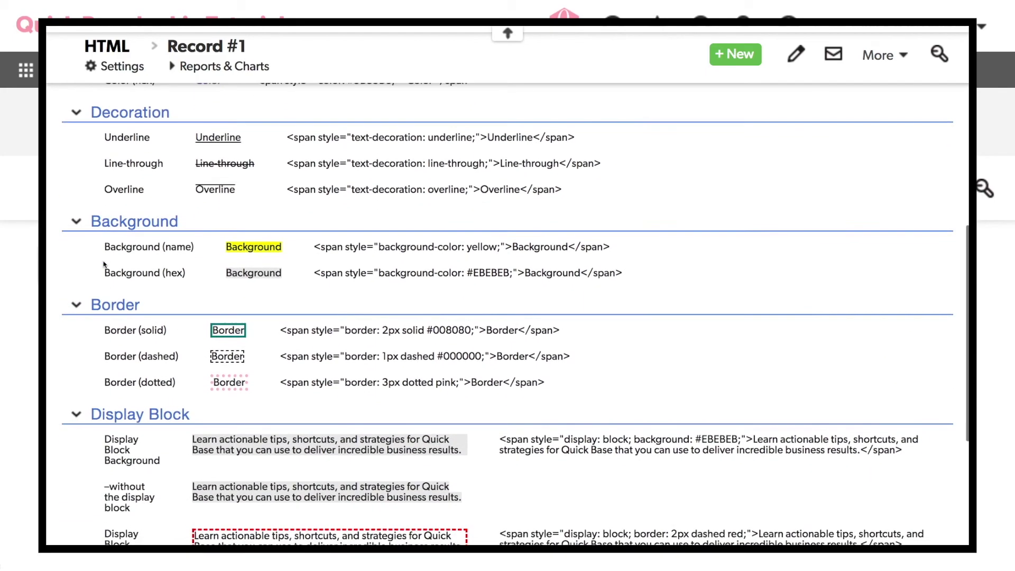
pyautogui.scroll(-1, 104, 265)
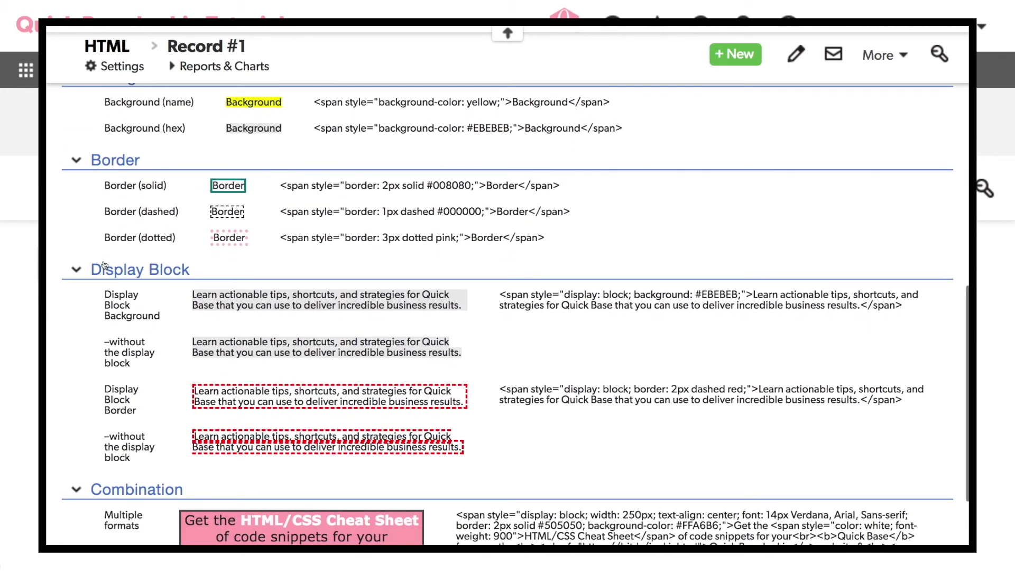
pyautogui.scroll(-1, 104, 266)
pyautogui.scroll(-2, 104, 264)
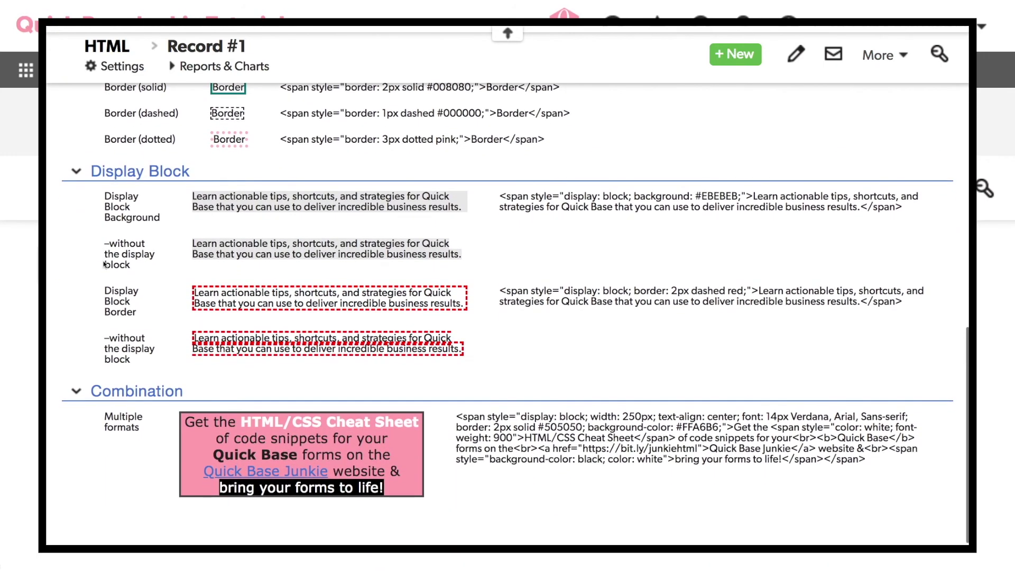